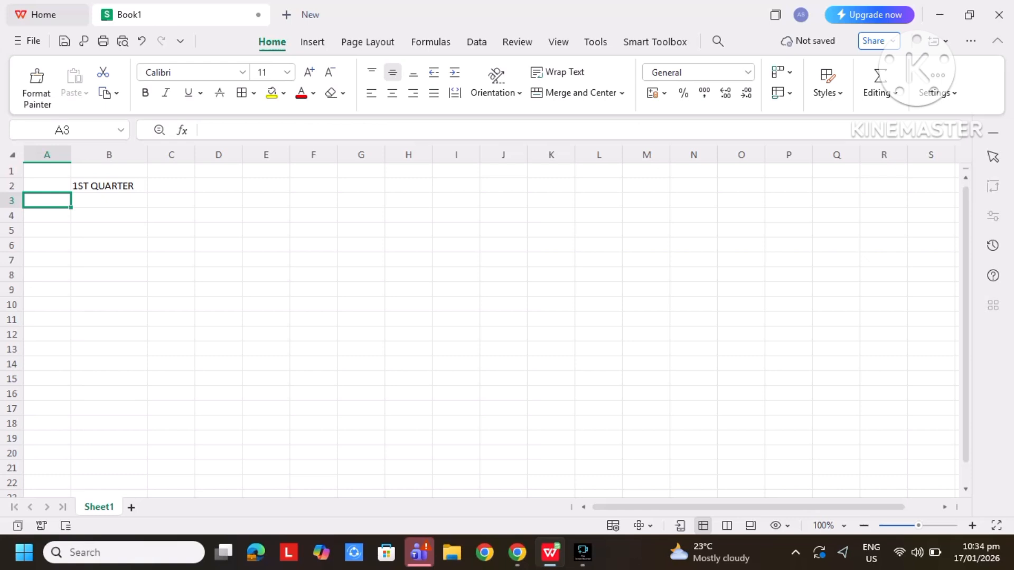
Step: Enter the subjects ENGLISH, MATH, SCIENCE and FILIPINO down cells A3 to A6
type("E")
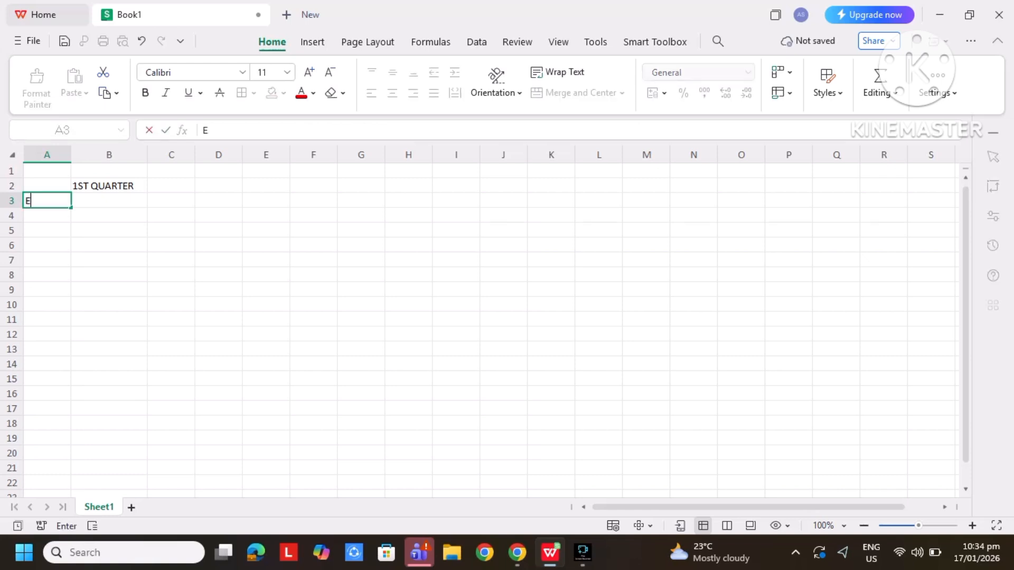
type("NGLISH")
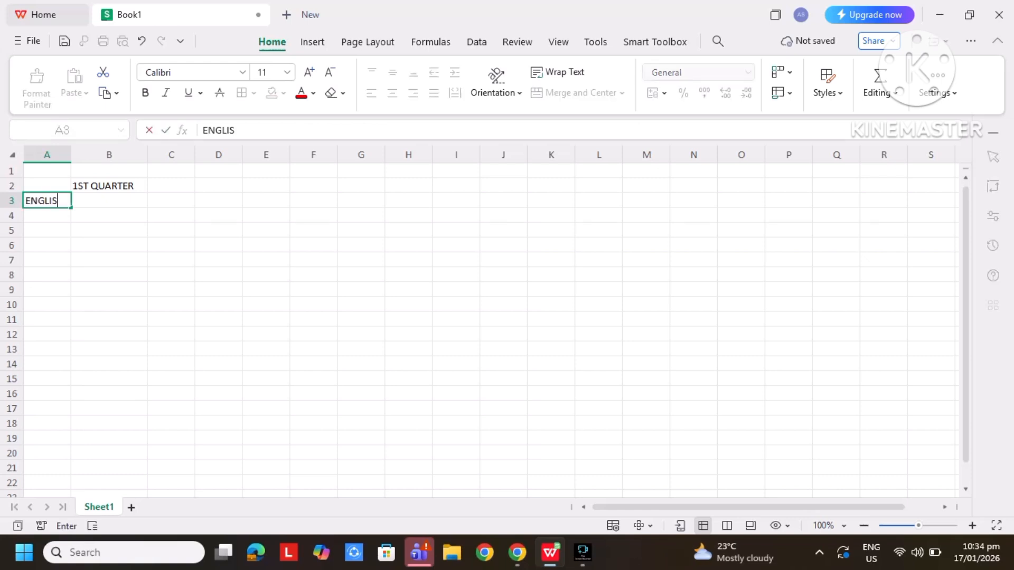
key("Return")
type("MATH")
key("Return")
type("SCIENCE")
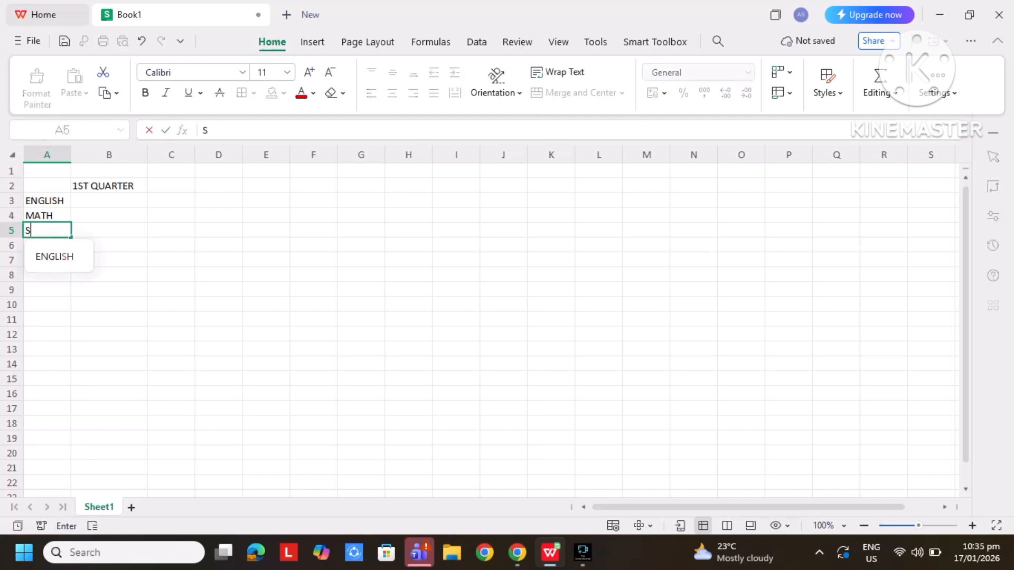
key("Return")
type("FILIPINO")
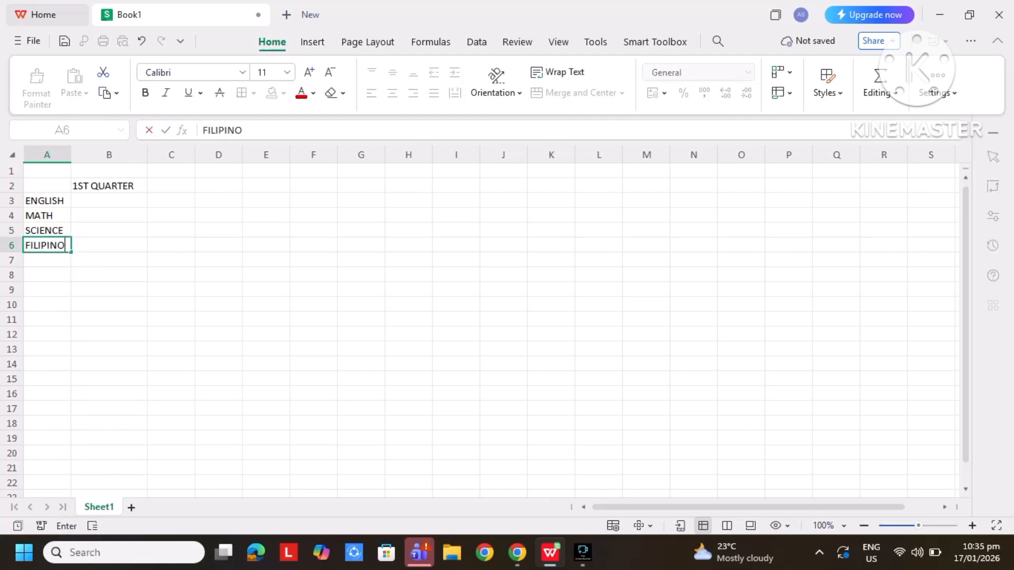
key("Return")
Step: Continue the subject list with AP, ESP, EPP and MAPEH in cells A7 to A10
type("AP")
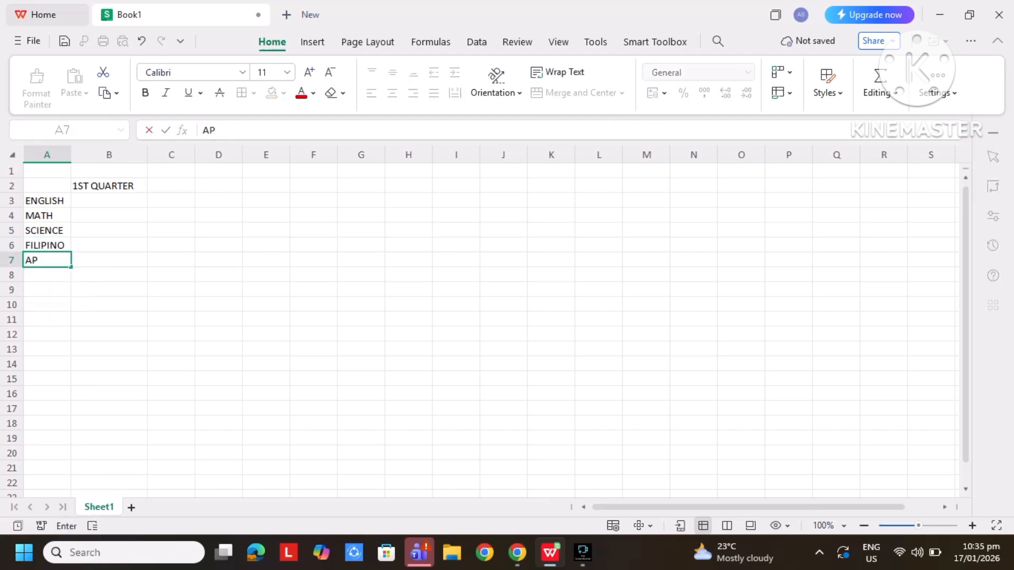
key("Return")
type("ESP")
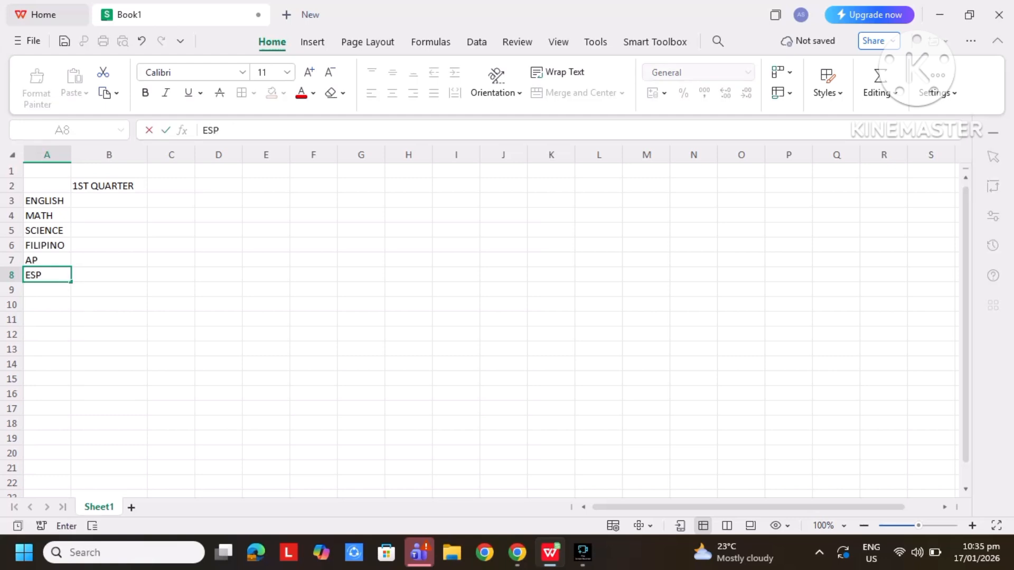
key("Return")
type("EPP")
key("Return")
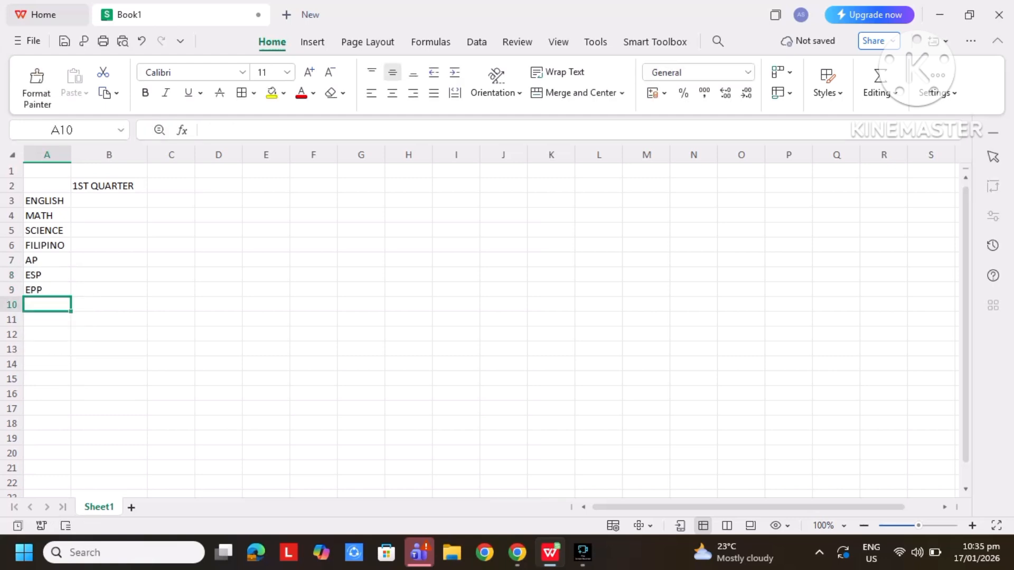
type("MAPEH")
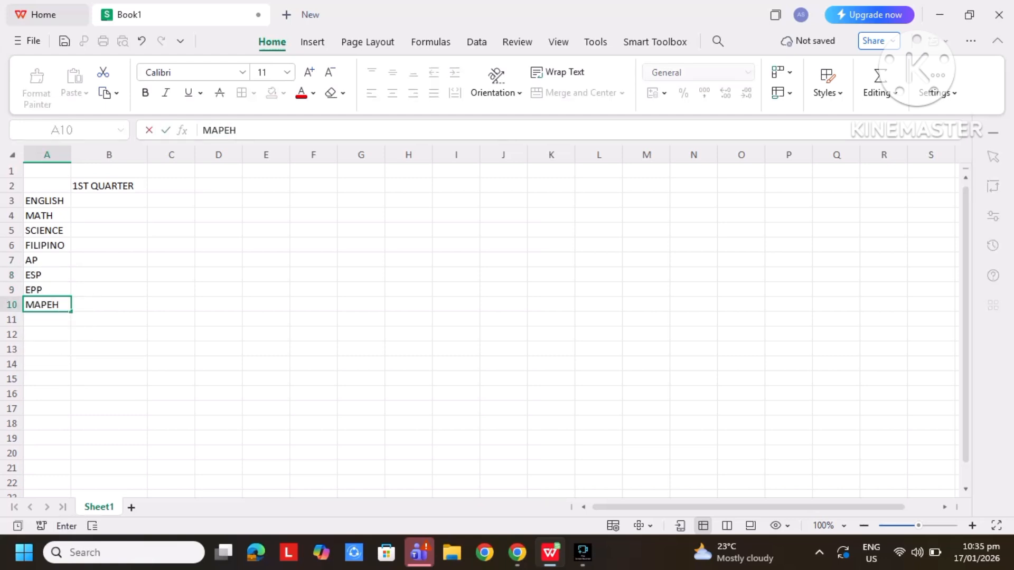
key("Return")
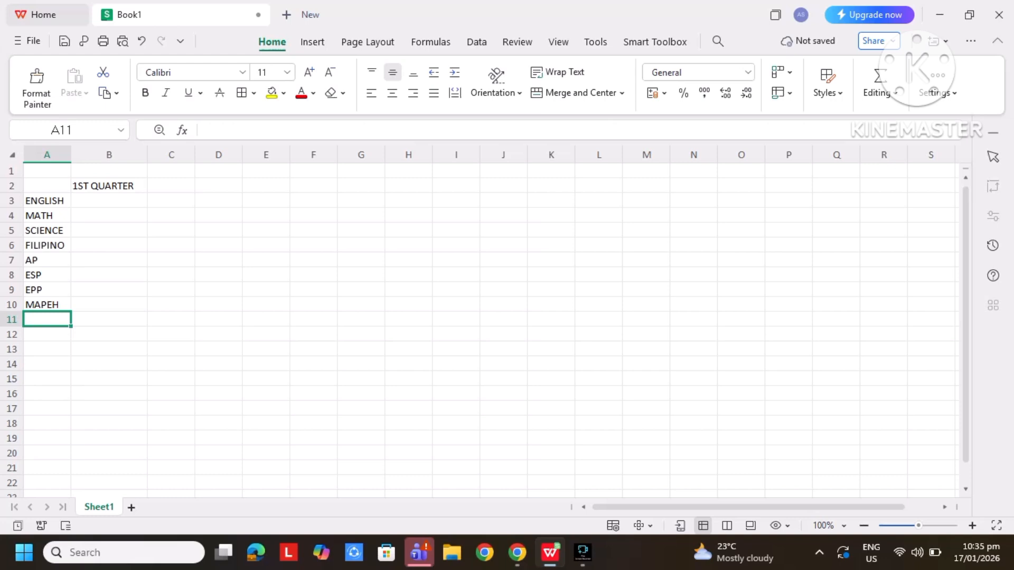
Step: Enter the 1ST QUARTER grades 90, 85, 87 and 84 for English, Math, Science and Filipino in B3 to B6
left_click(109, 216)
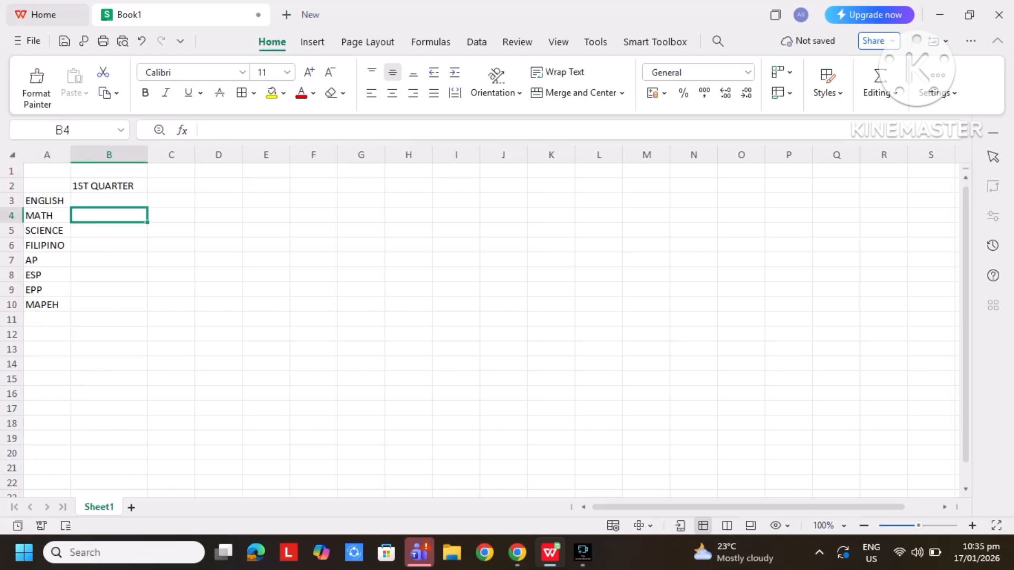
left_click(109, 201)
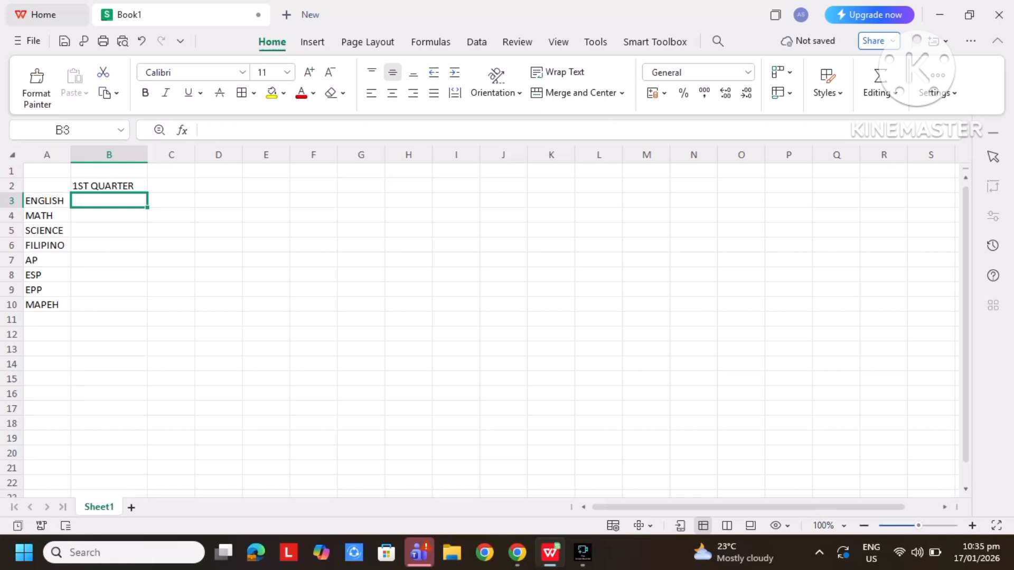
type("90")
key("Return")
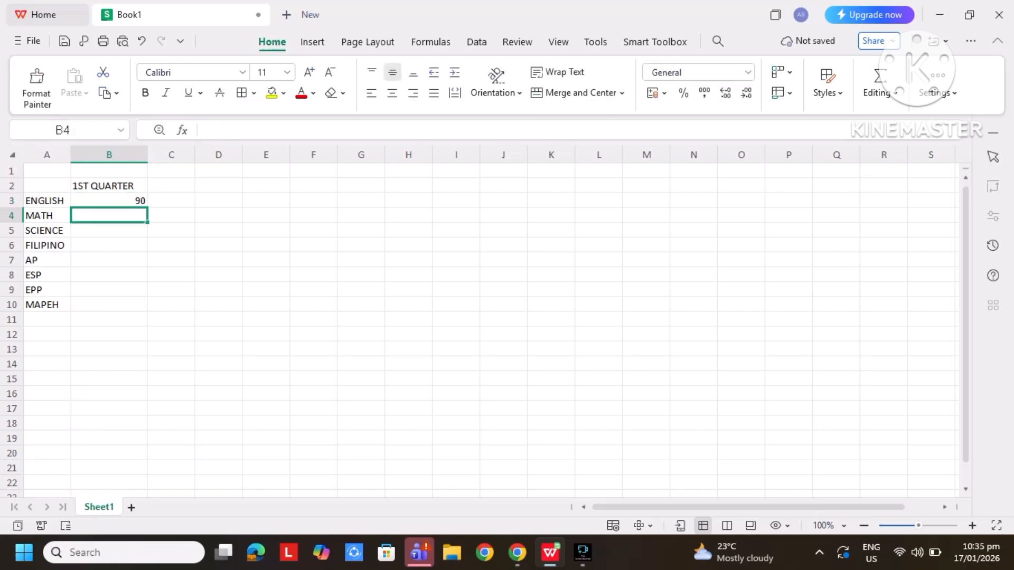
type("85")
key("Return")
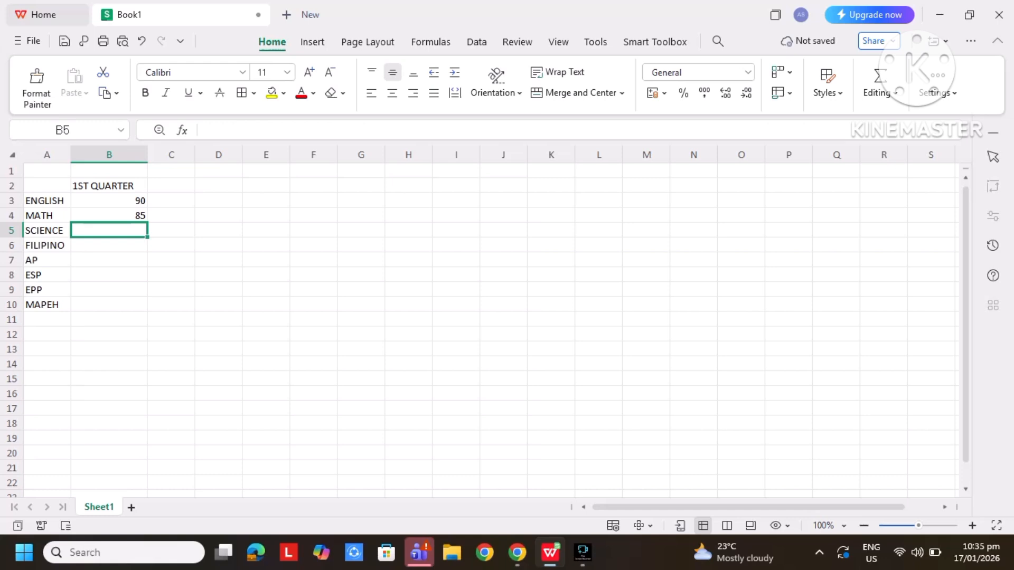
type("87")
key("Return")
type("8")
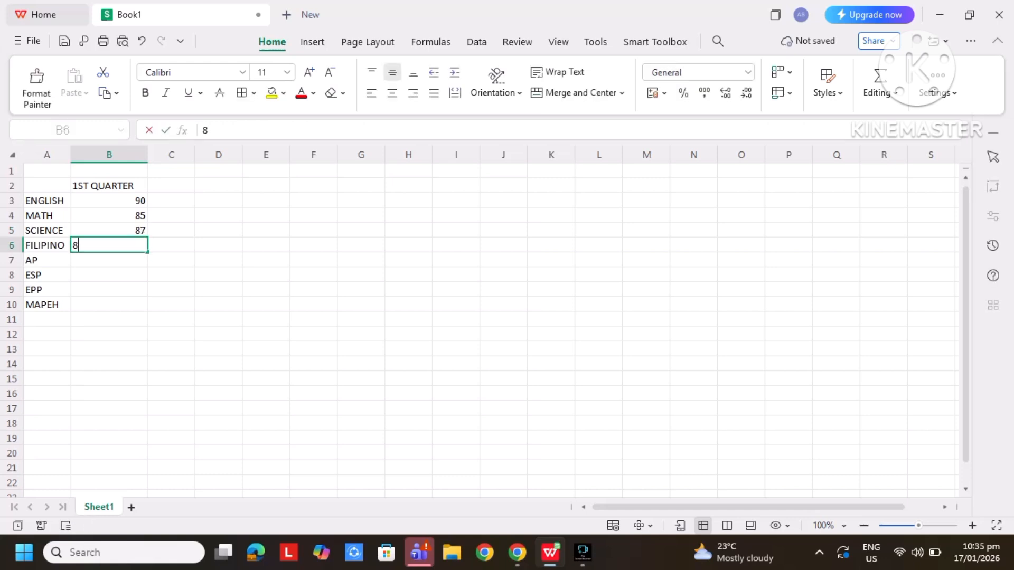
type("4")
key("Return")
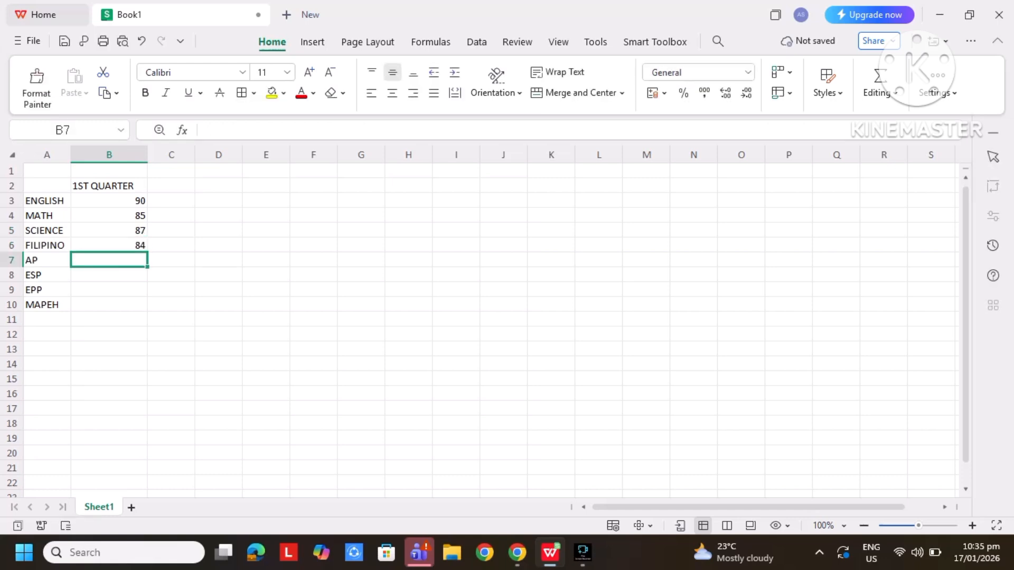
Step: Enter the 1ST QUARTER grades 80, 83, 82 and 88 for AP, ESP, EPP and MAPEH in B7 to B10
type("80")
key("Return")
type("8")
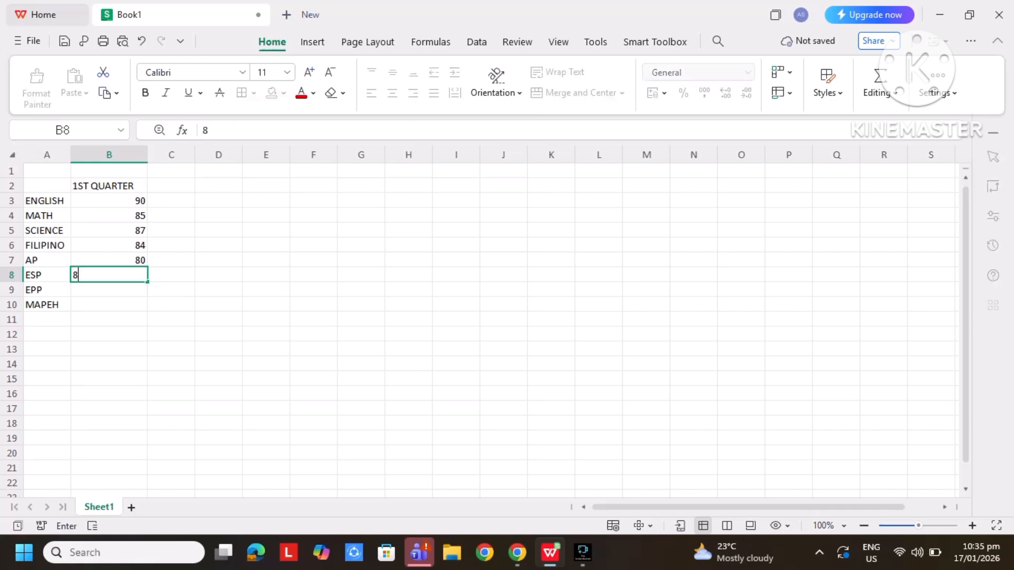
type("3")
key("Return")
type("82")
key("Return")
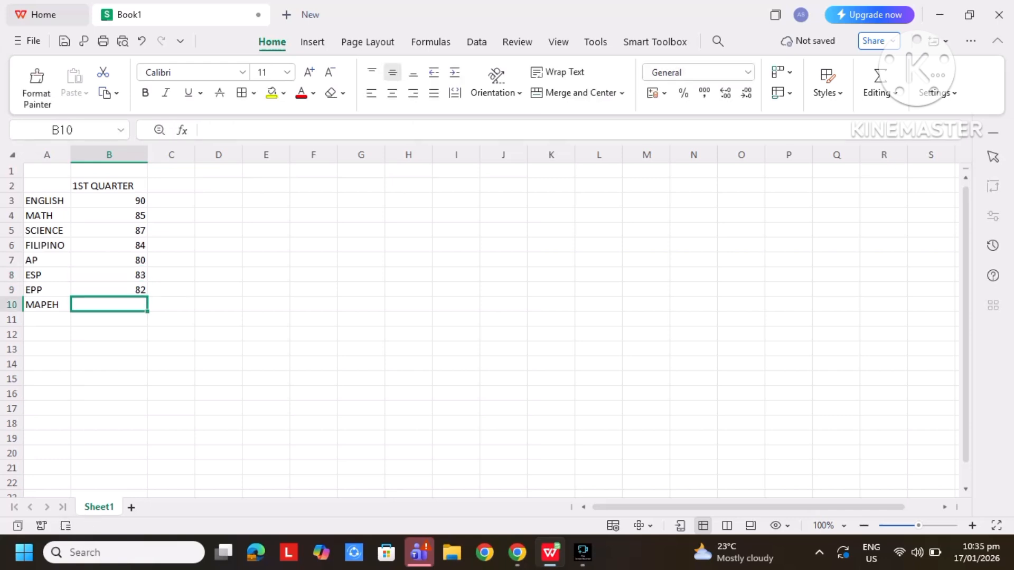
type("88")
key("Return")
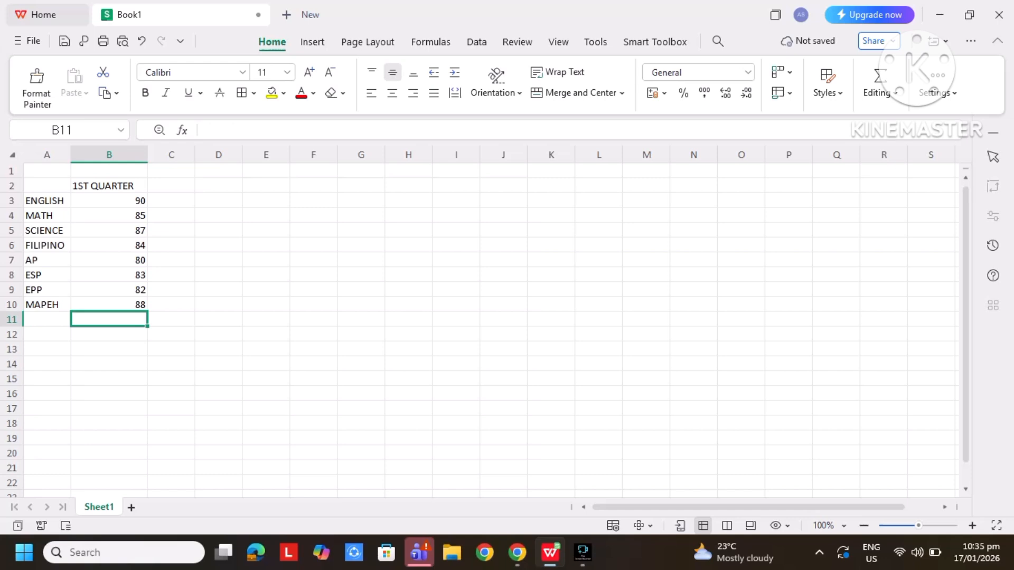
Step: Copy the whole grade table in A2:B10, including the 1ST QUARTER heading
left_click(218, 201)
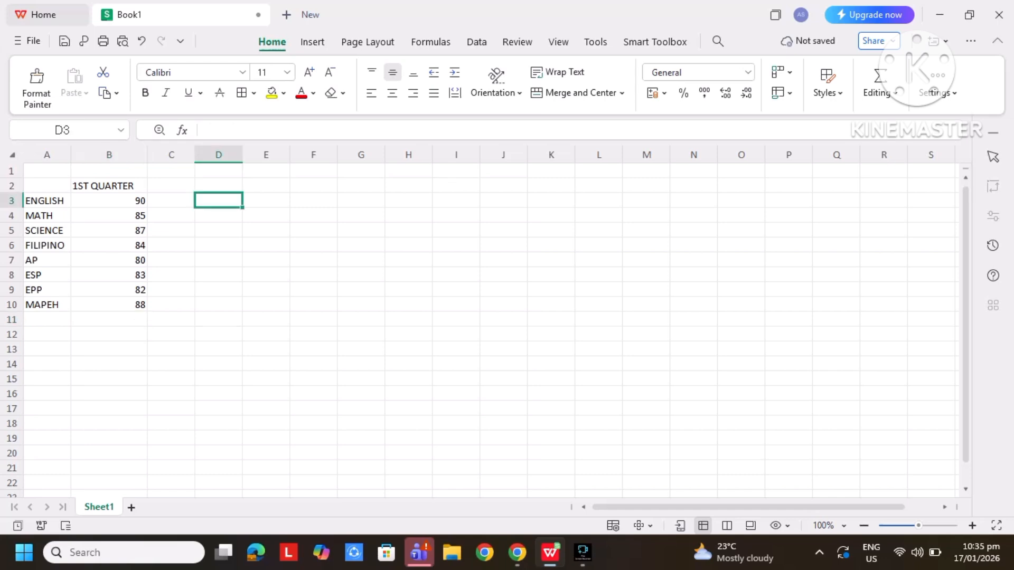
left_click_drag(46, 186, 108, 304)
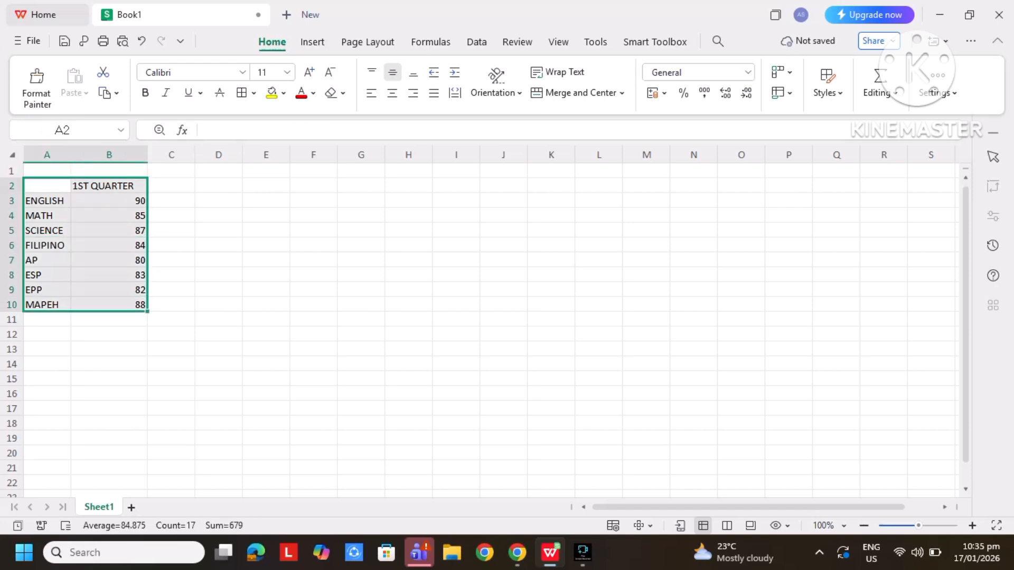
key("ctrl+c")
Step: Try a plain paste of the copied table at E4 and undo it
left_click(266, 216)
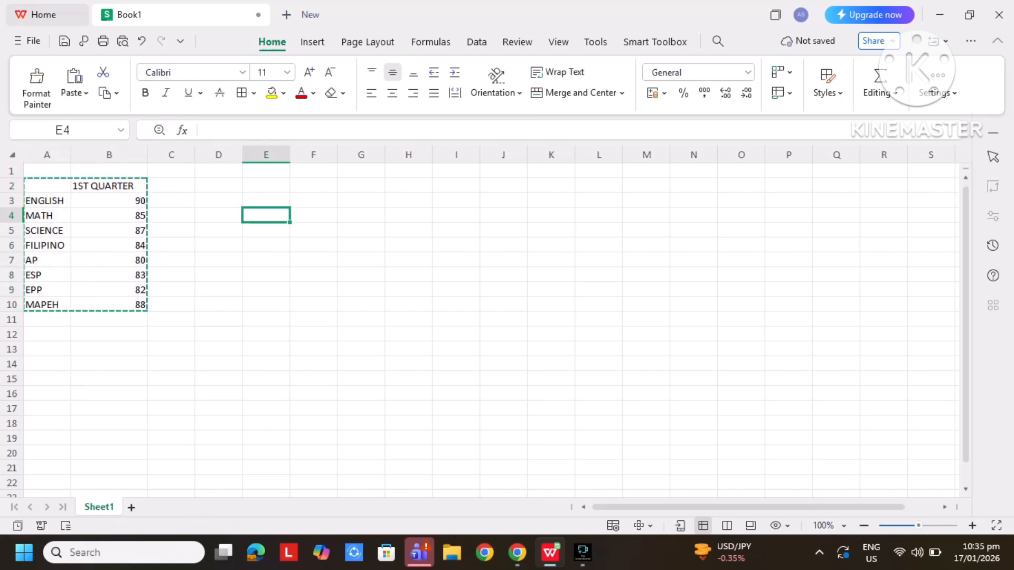
key("ctrl+v")
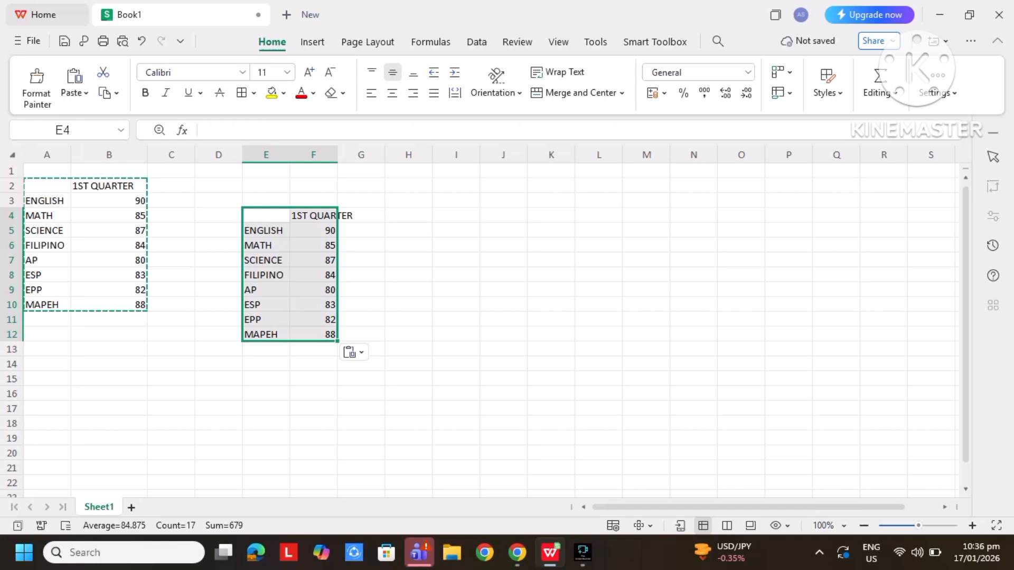
left_click(408, 275)
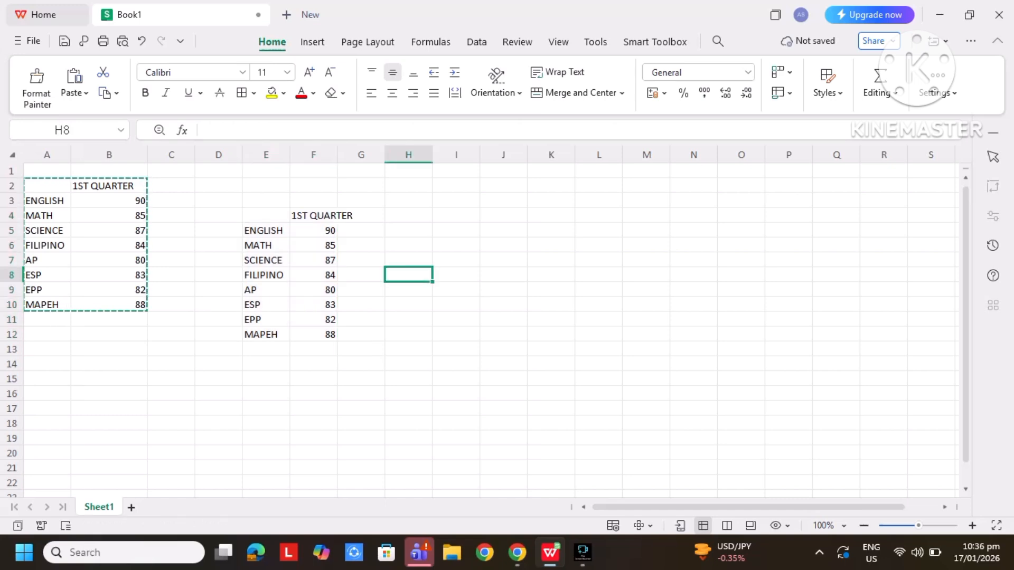
left_click(141, 40)
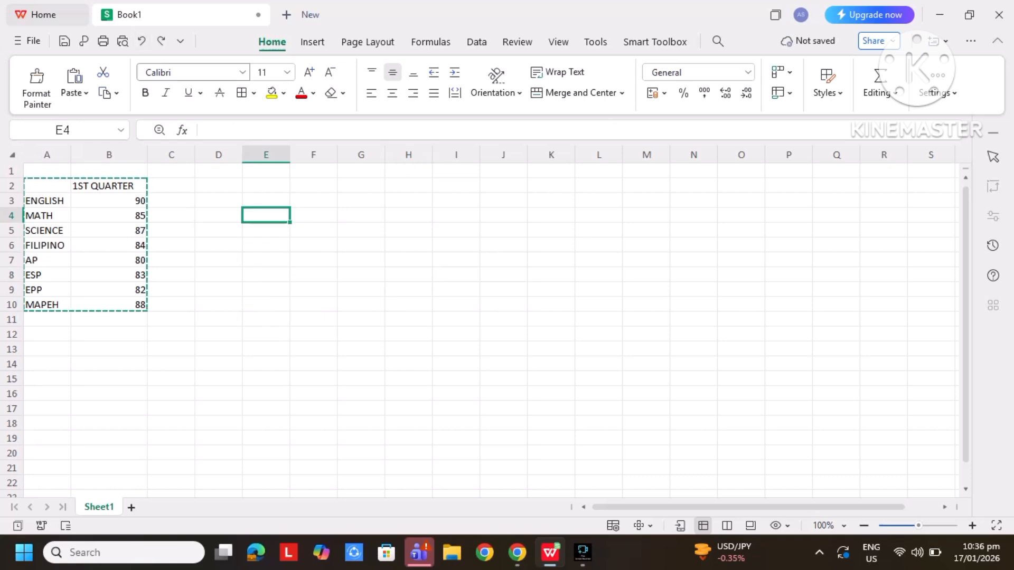
Step: Paste the copied table transposed at E4 so the subjects run across the row
right_click(266, 216)
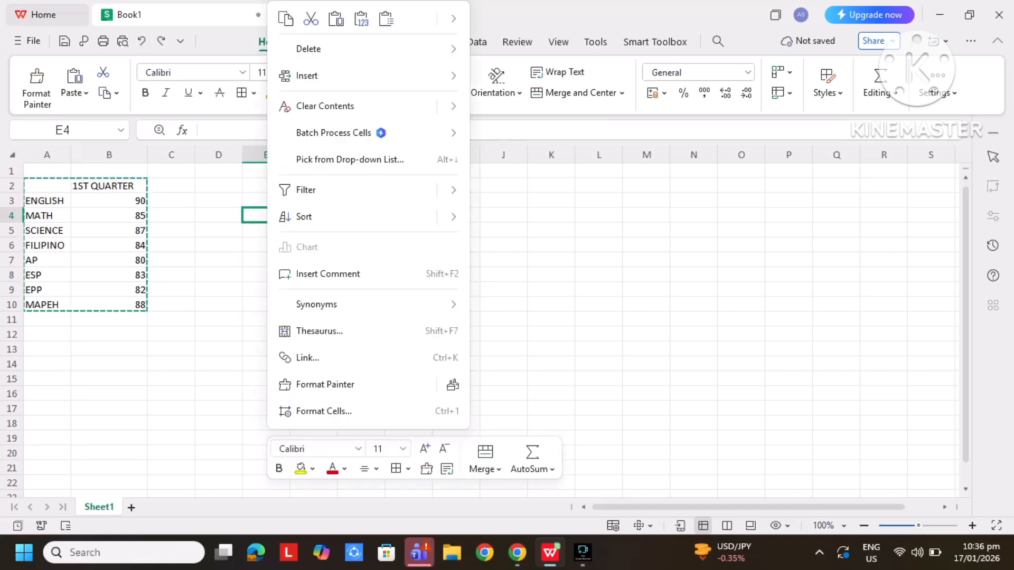
mouse_move(453, 19)
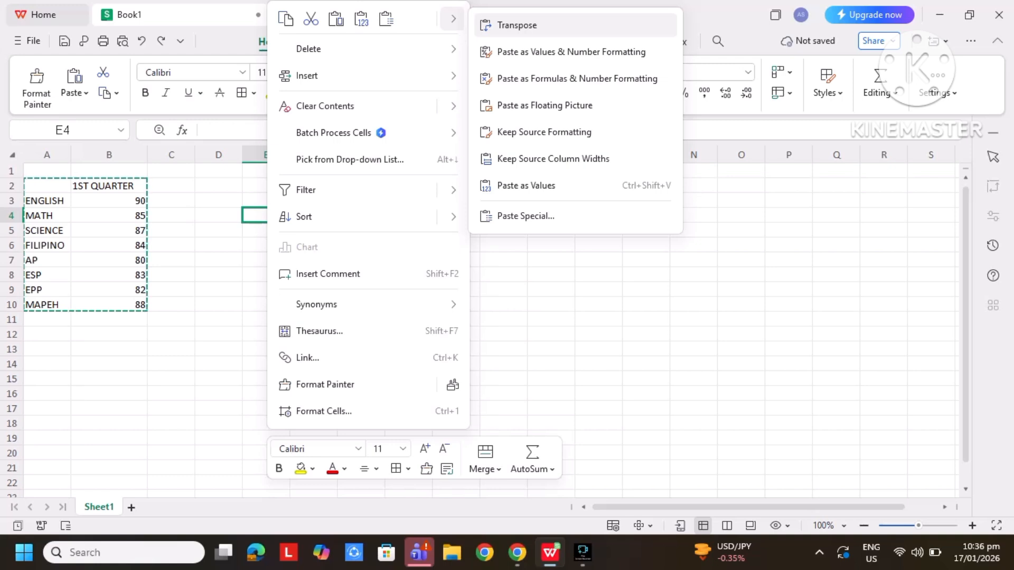
left_click(517, 25)
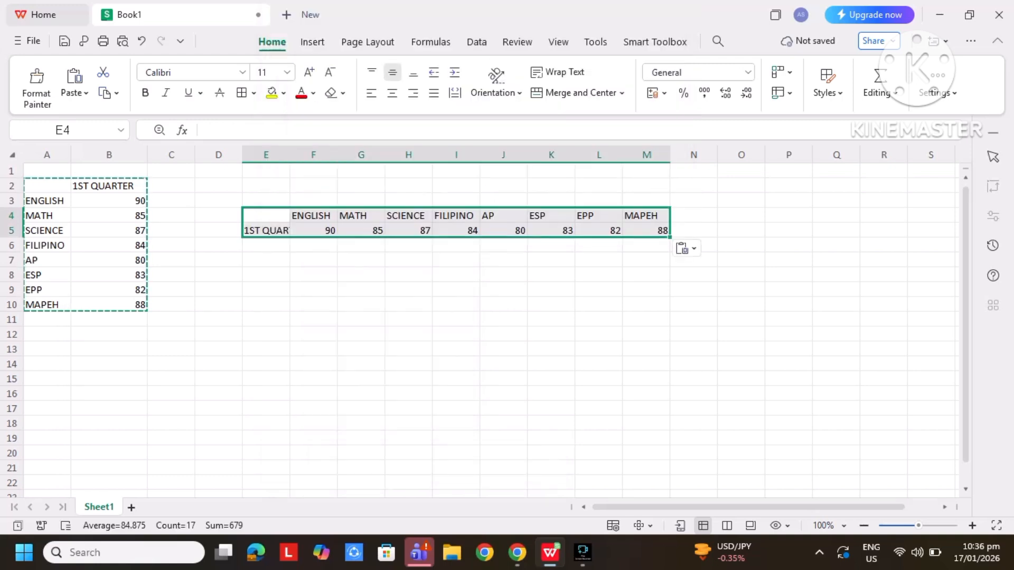
left_click(266, 290)
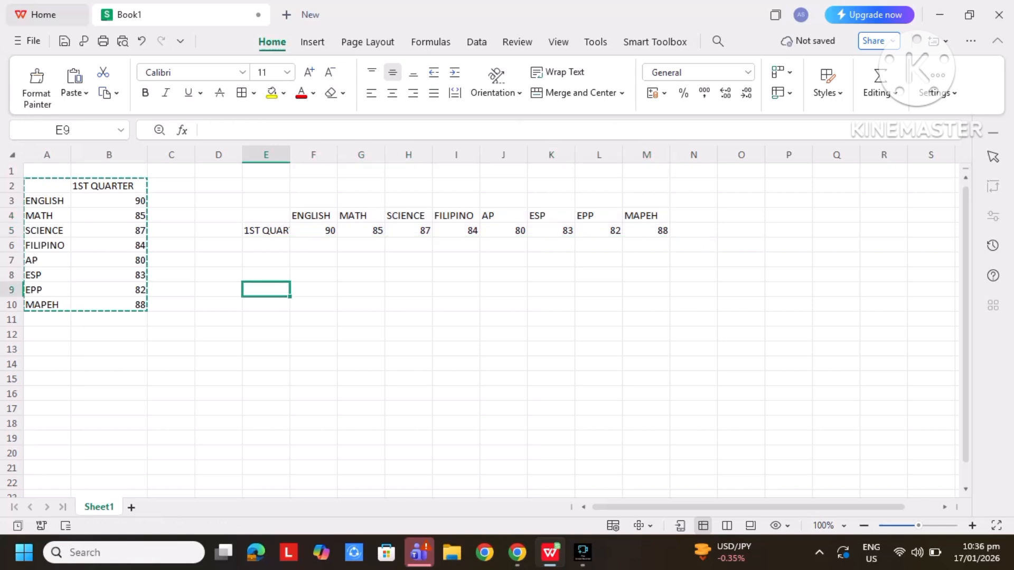
Step: In the original table, change the English grade in B3 to 84 and the Science grade in B5 to 89
left_click(109, 201)
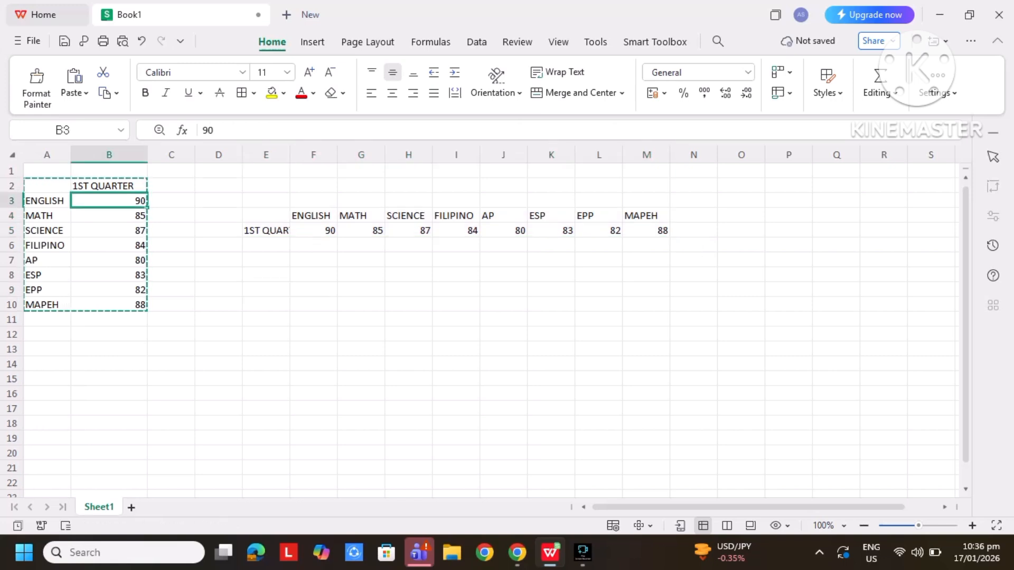
type("84")
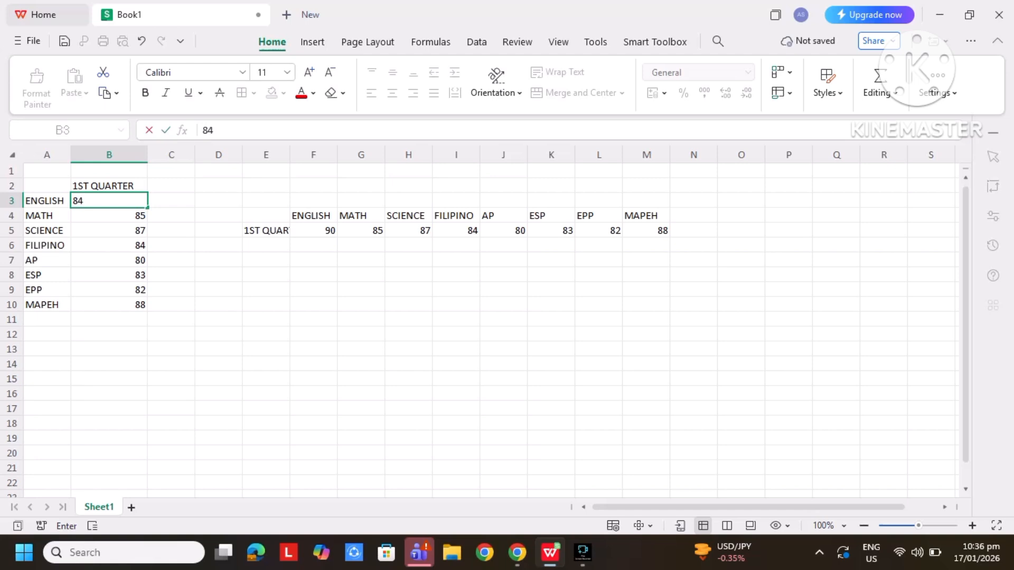
key("Return")
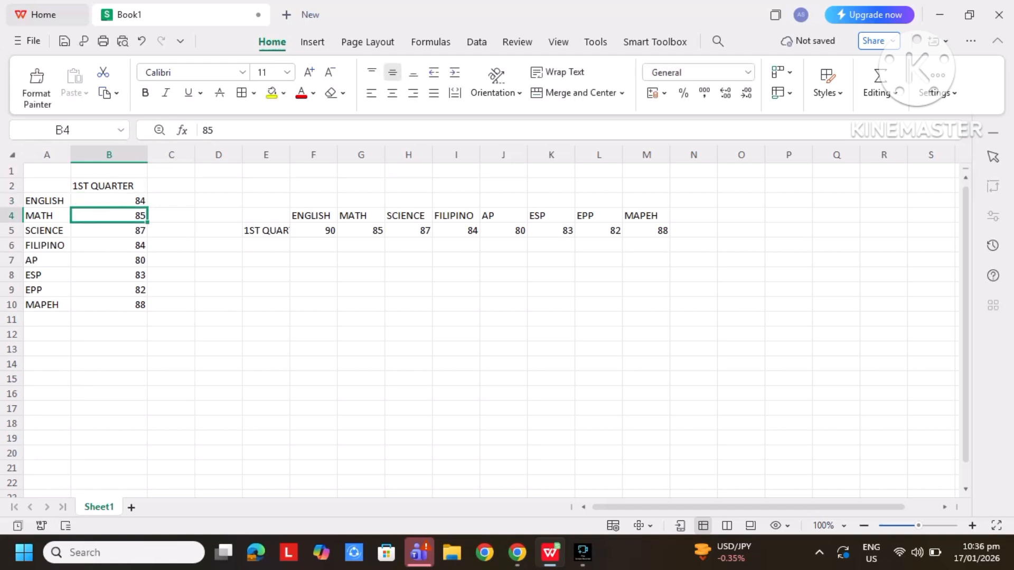
key("Down")
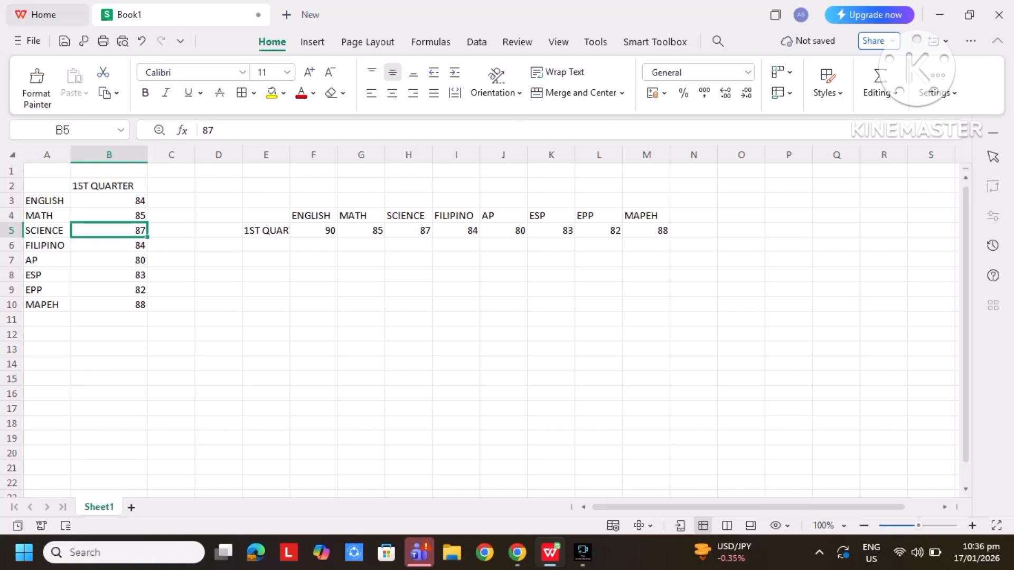
type("89")
key("Return")
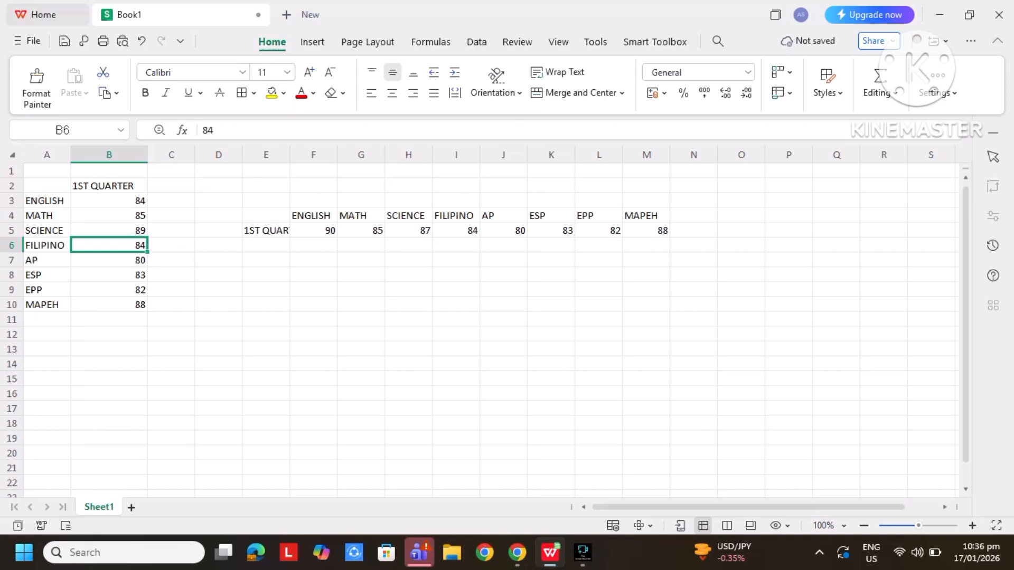
Step: Clear the transposed grade table in E4:M5, leaving only the original vertical table
left_click(266, 215)
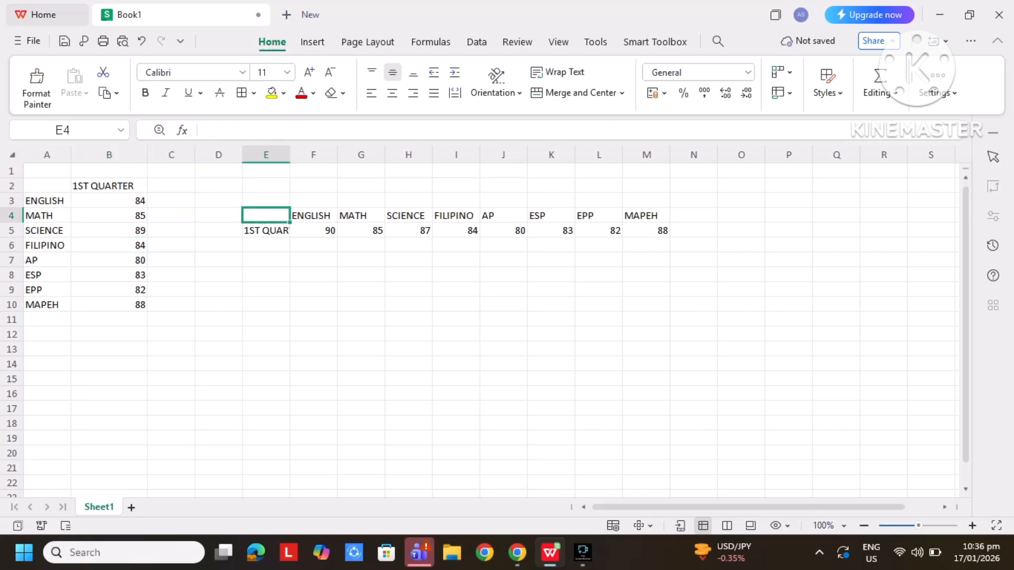
left_click_drag(267, 215, 647, 230)
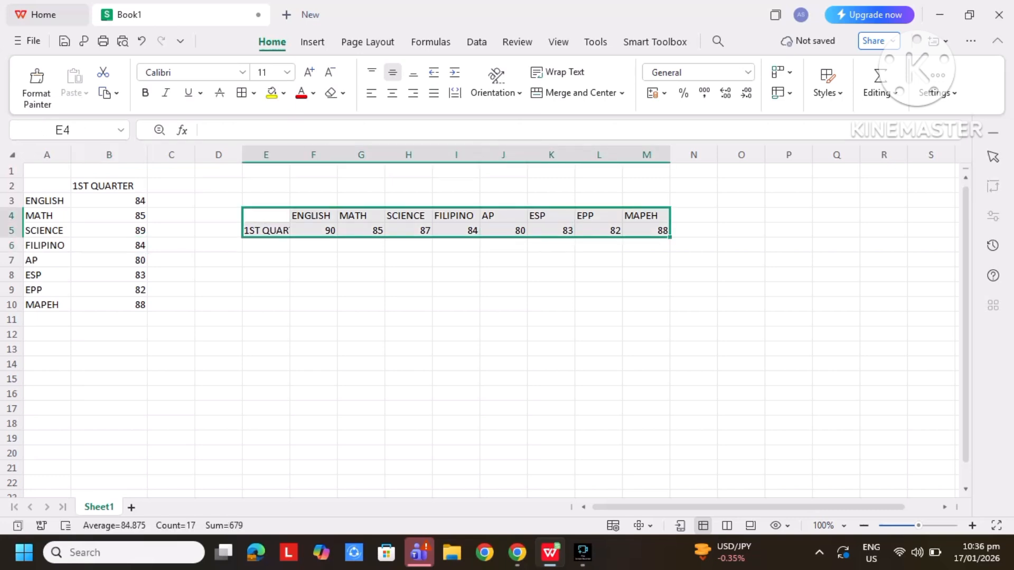
key("Delete")
left_click(266, 276)
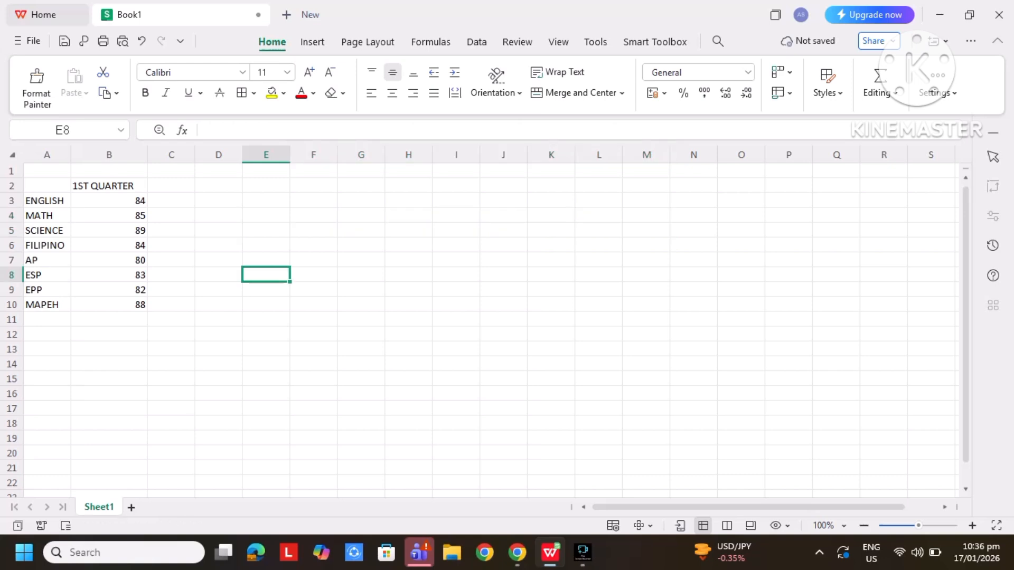
Step: Enter =TRANSPOSE(A2:B10) in E4 to lay out the original grade table horizontally with a formula
left_click(266, 216)
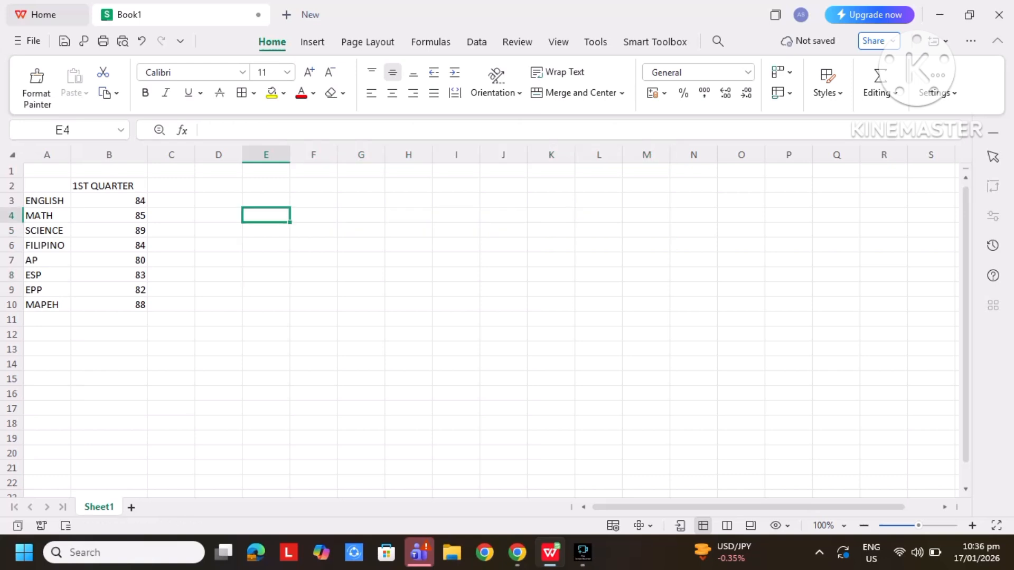
type("=")
type("TRA")
key("BackSpace")
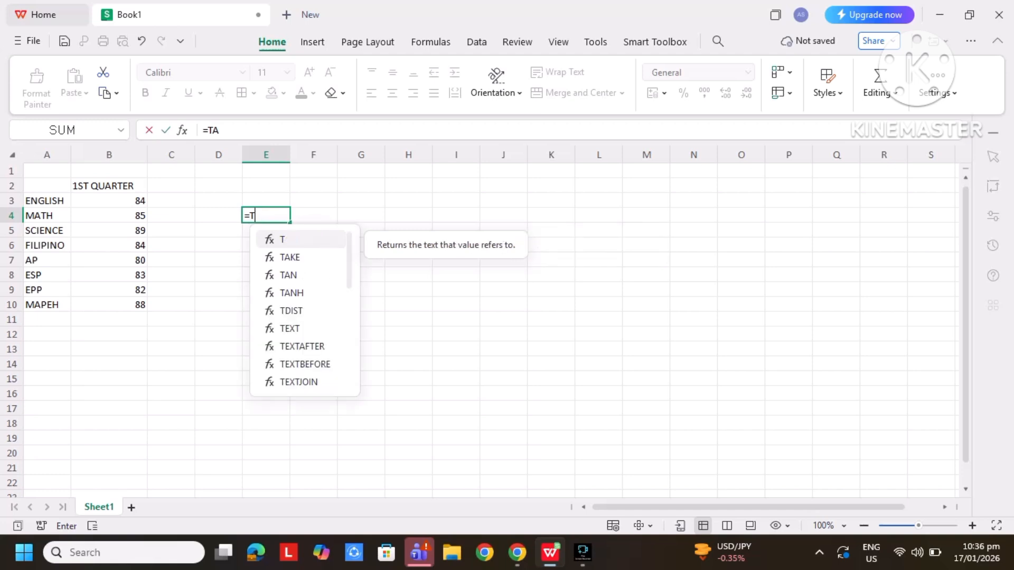
type("RAN")
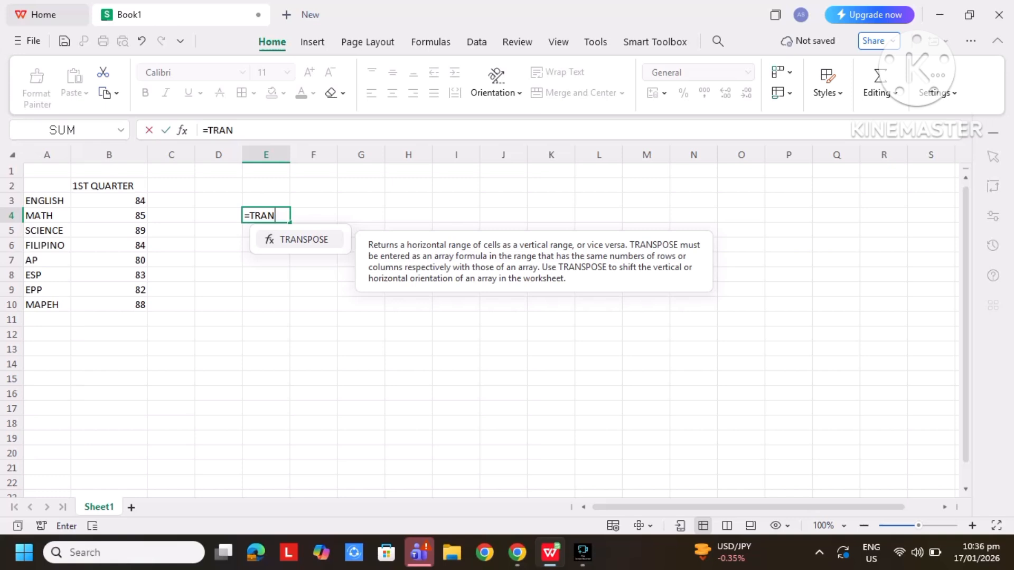
key("Tab")
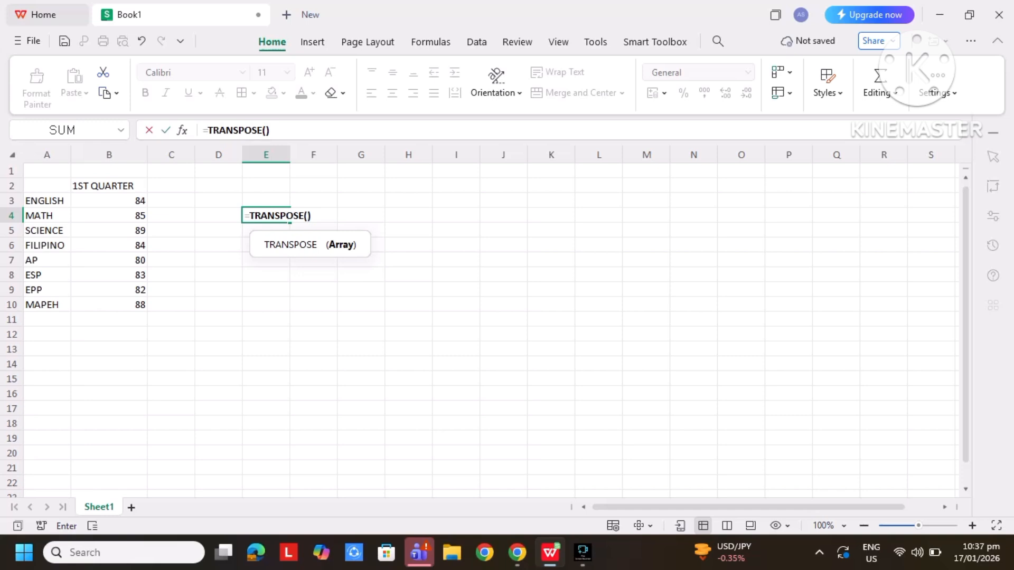
mouse_move(37, 186)
left_mouse_down()
mouse_move(147, 216)
mouse_move(147, 319)
mouse_move(146, 307)
left_mouse_up()
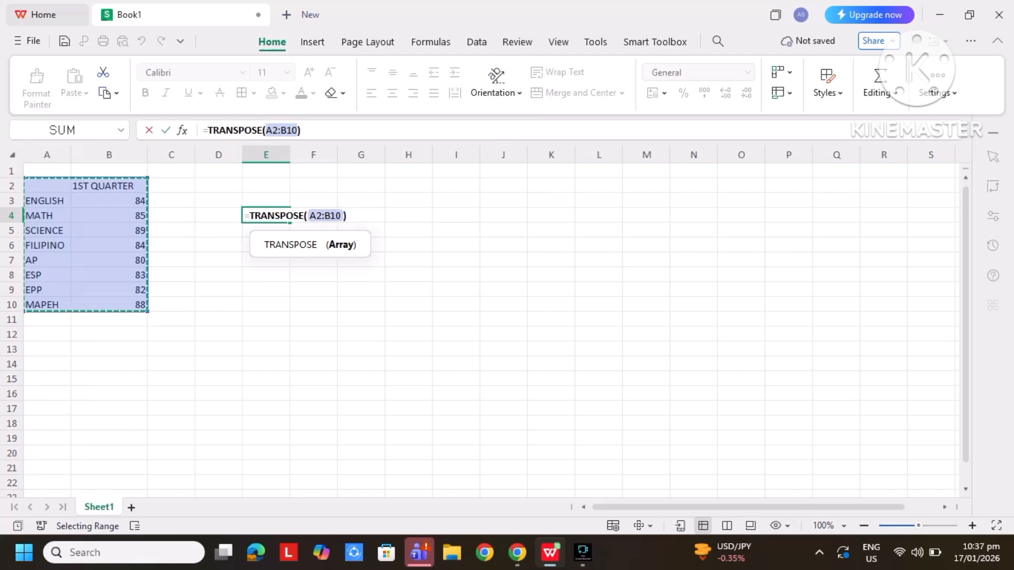
key("Return")
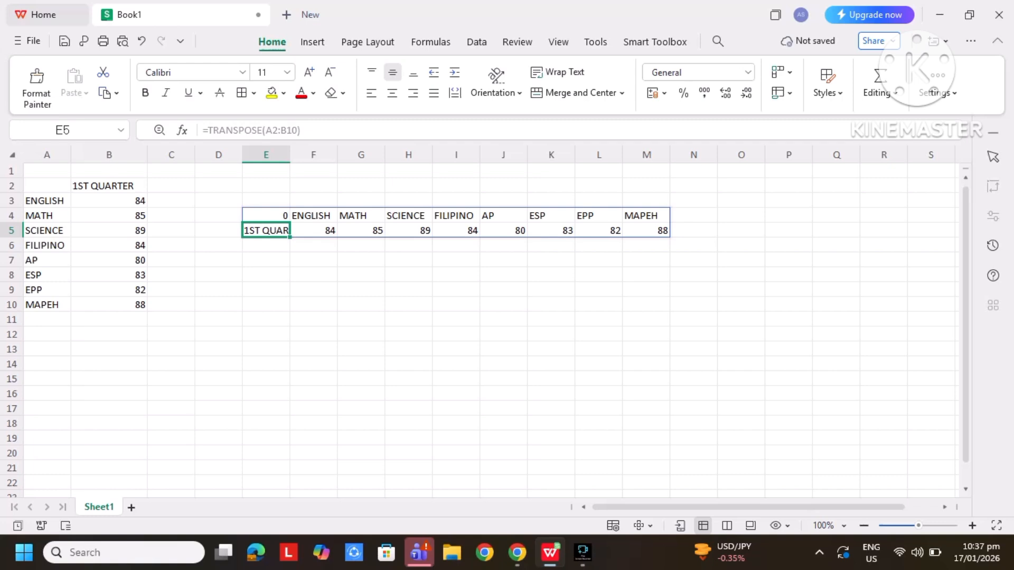
Step: In the original table, set the English grade in B3 to 90 and the Filipino grade in B6 to 80
left_click(109, 200)
type("90")
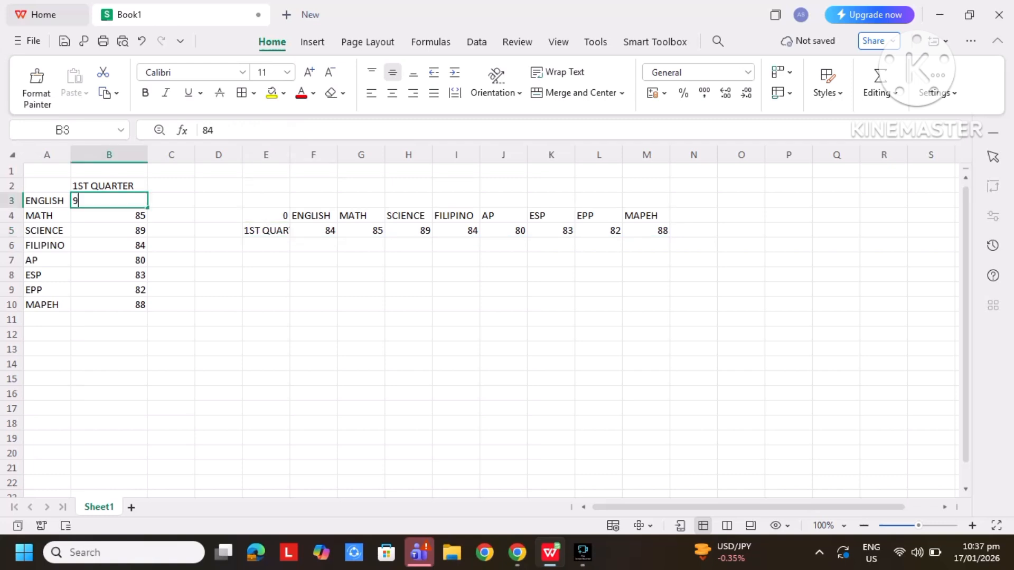
key("Return")
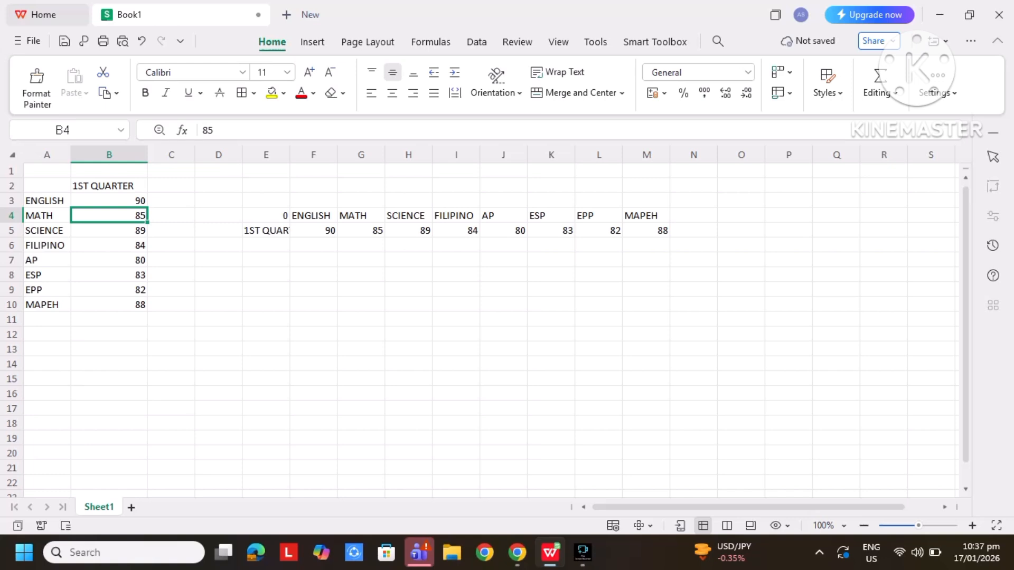
left_click(108, 245)
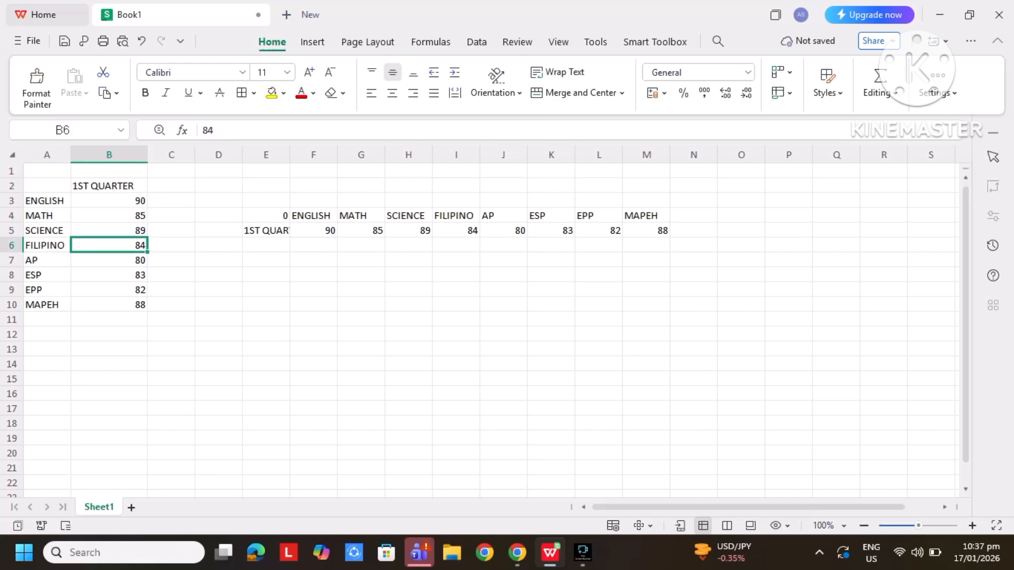
type("80")
key("Return")
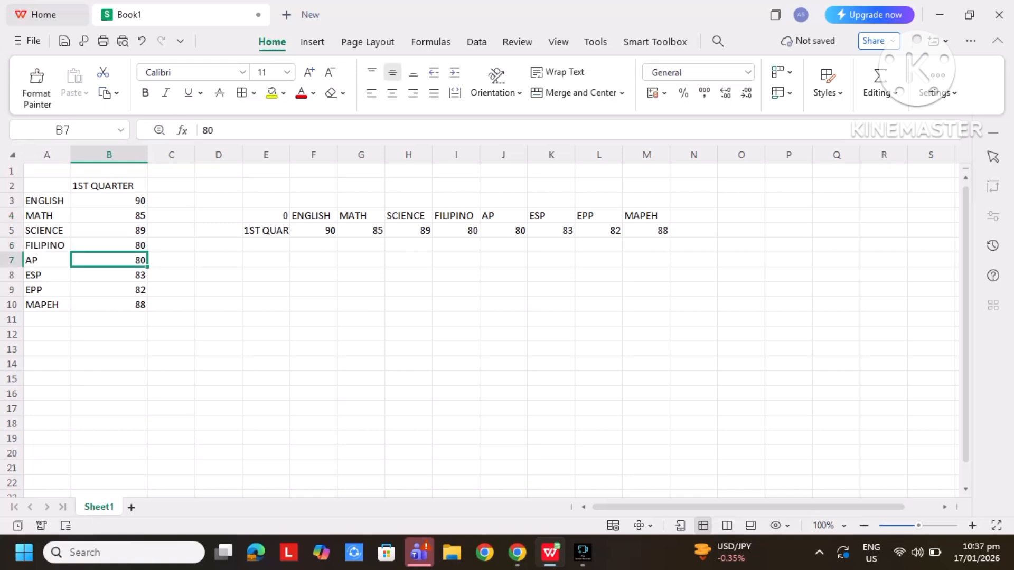
Step: Set the ESP grade in B8 to 85 and the AP grade in B7 to 82
left_click(108, 275)
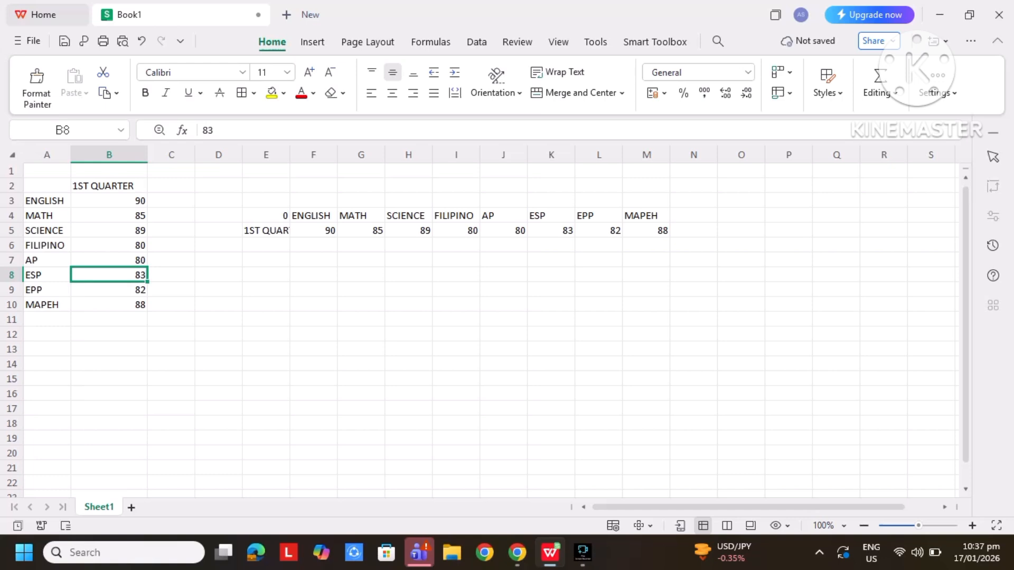
type("85")
key("Up")
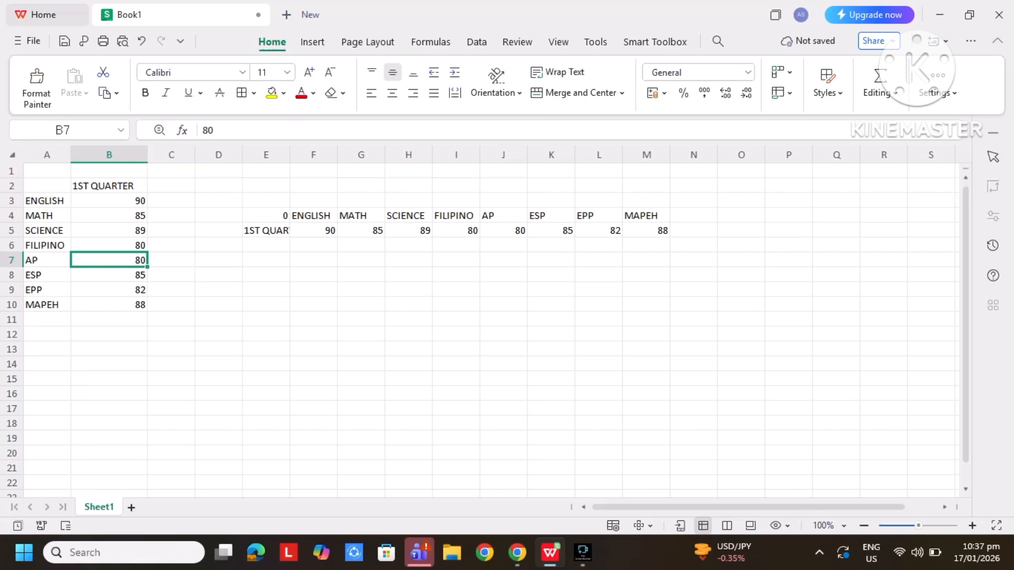
type("82")
key("Return")
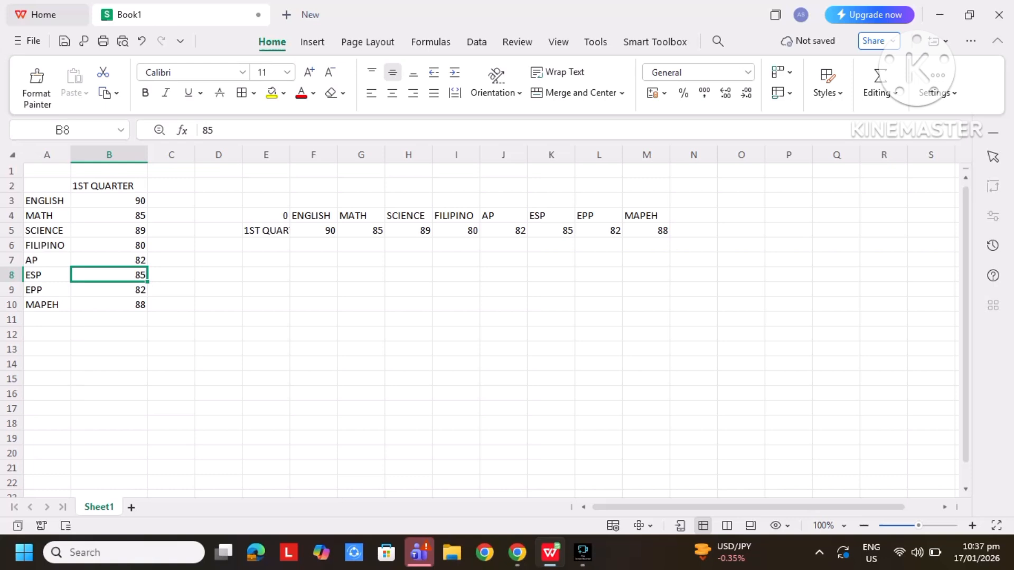
key("alt+Tab")
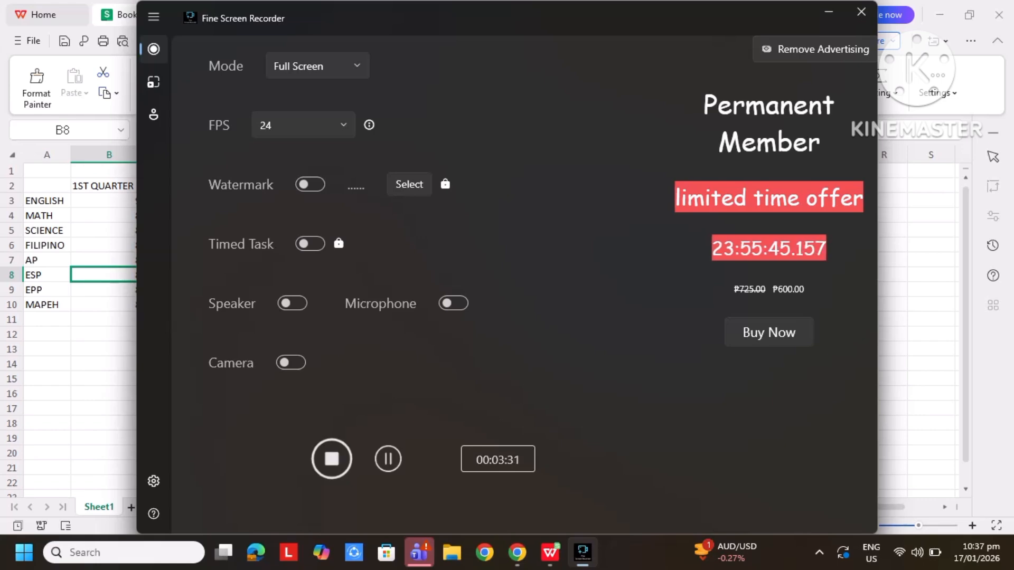
key("alt+Tab")
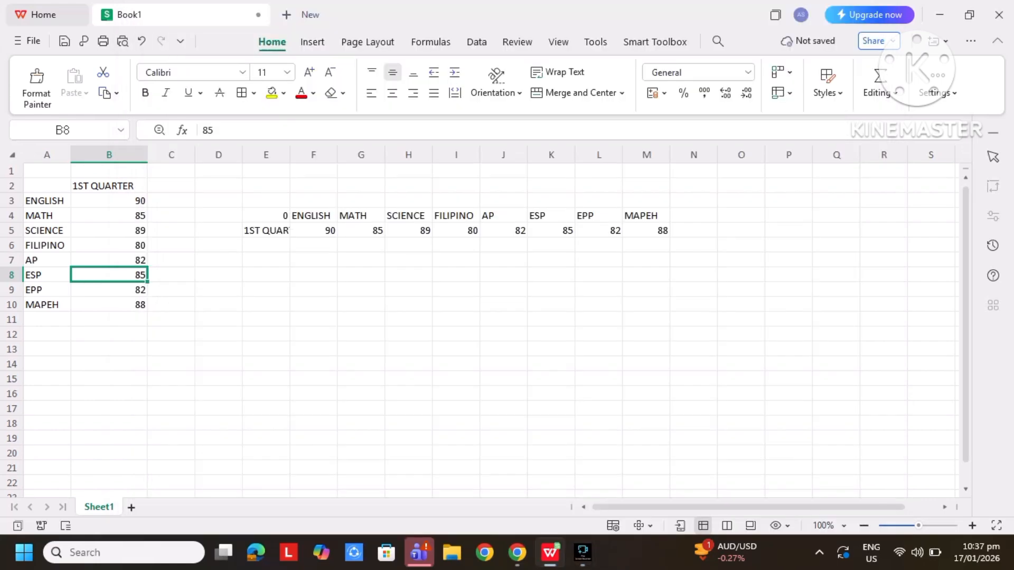
key("alt+Tab")
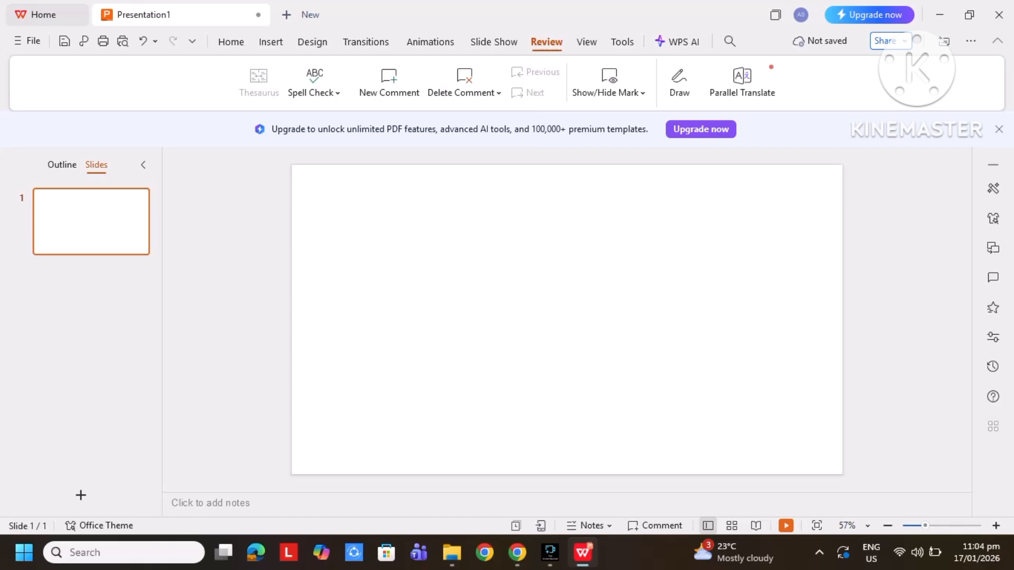
key("alt+Tab")
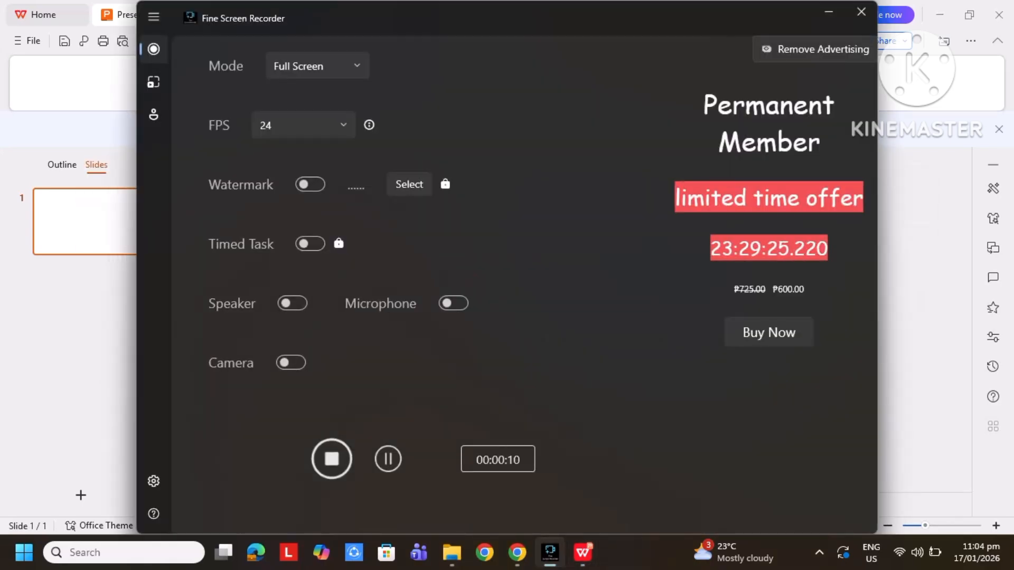
key("alt+Tab")
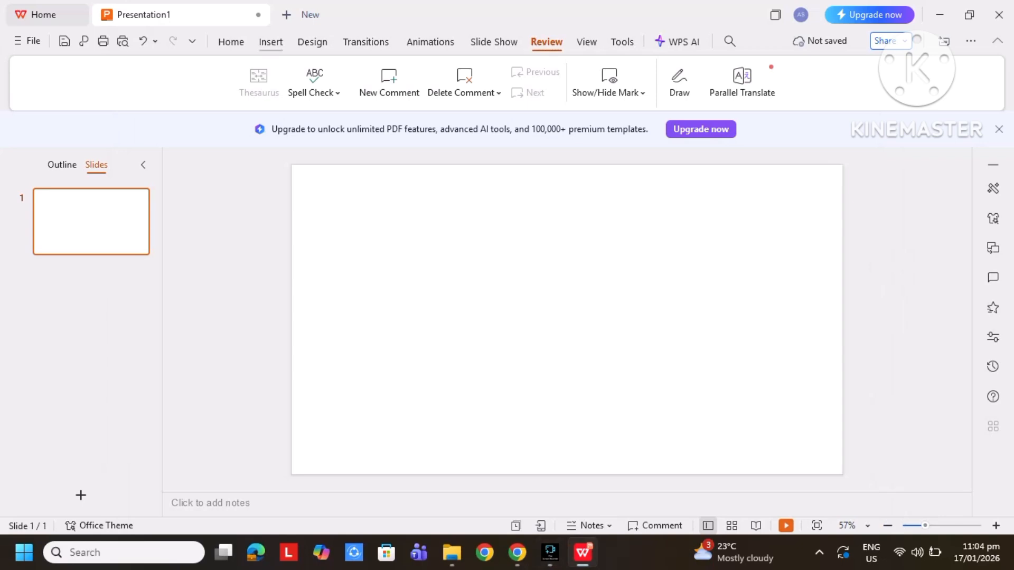
Step: Add a second slide with title and content placeholders to Presentation1
left_click(270, 42)
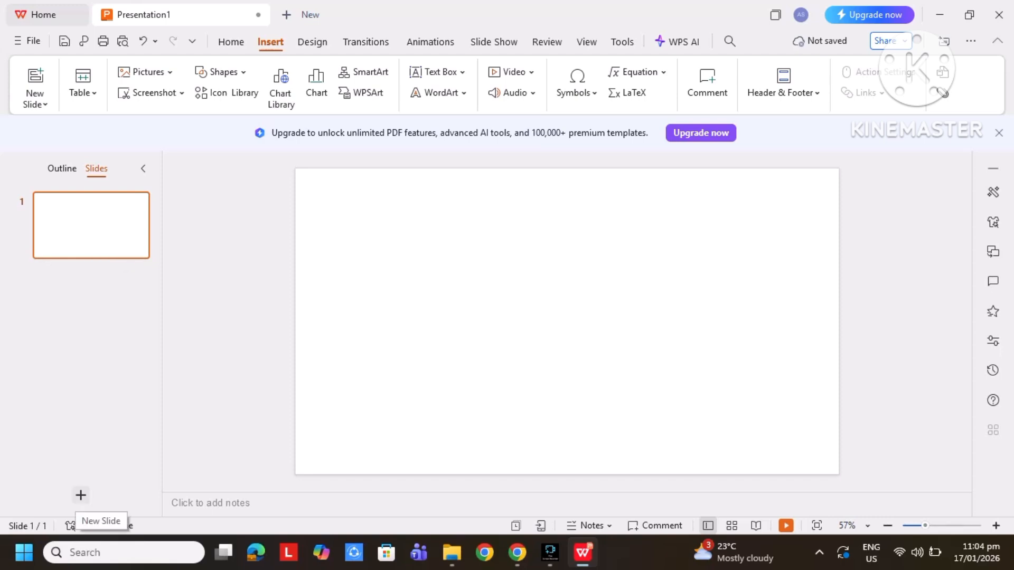
left_click(80, 495)
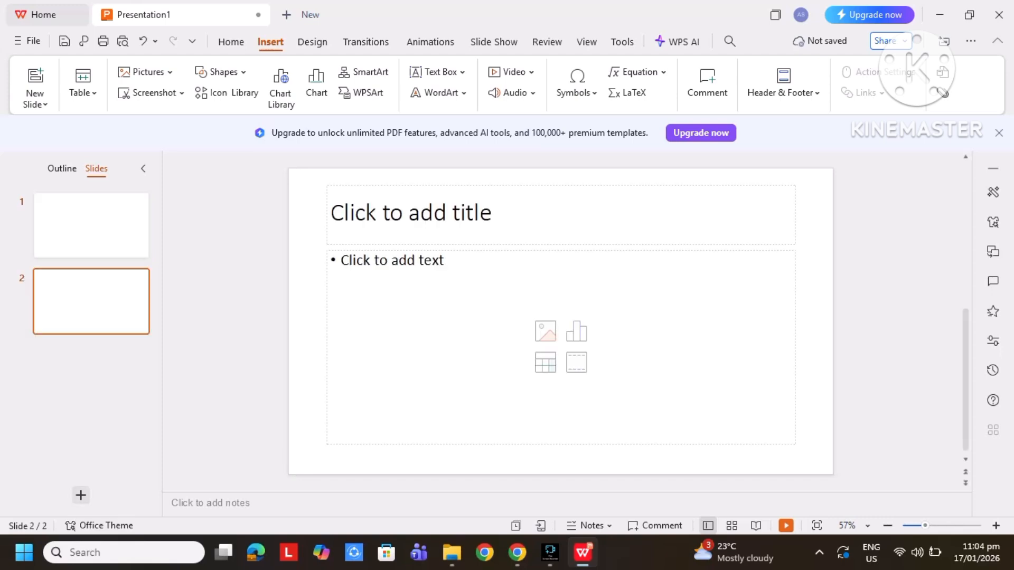